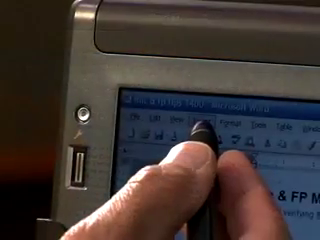
Turn on Ink Annotations from the Insert menu to start pen markup on the title.
{"action": "left_click", "coordinate": [198, 111]}
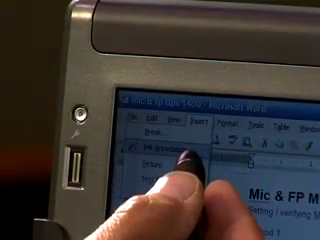
{"action": "left_click", "coordinate": [188, 160]}
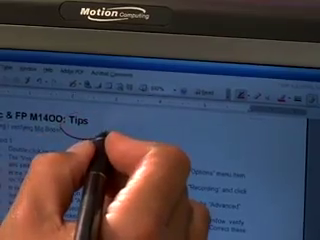
Draw an ink tail from the Tips circle down toward the body text, then use the Ink Annotations toolbar.
{"action": "left_click_drag", "start_coordinate": [105, 125], "coordinate": [160, 140]}
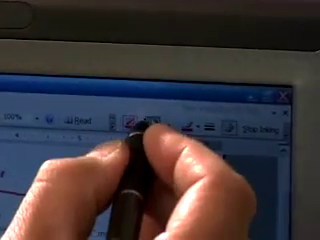
{"action": "left_click", "coordinate": [138, 118]}
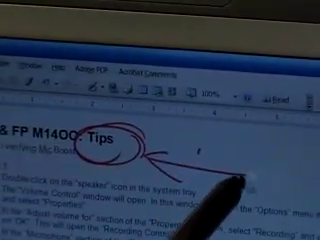